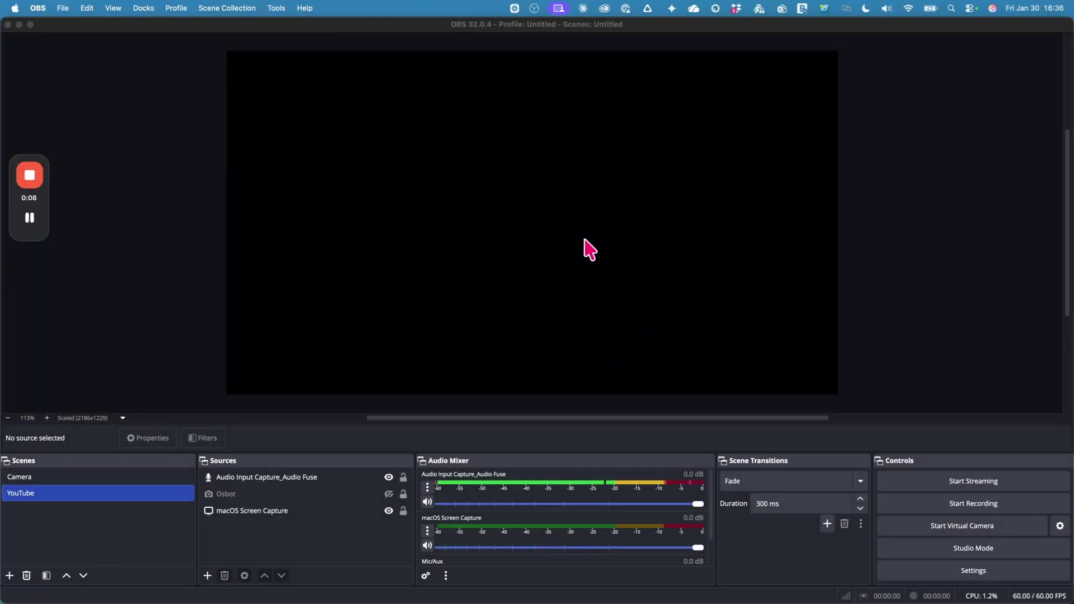
- View the OBS Studio description on the obsproject.com home page in Chrome and return to OBS
drag(67, 143, 407, 107)
double_click(484, 100)
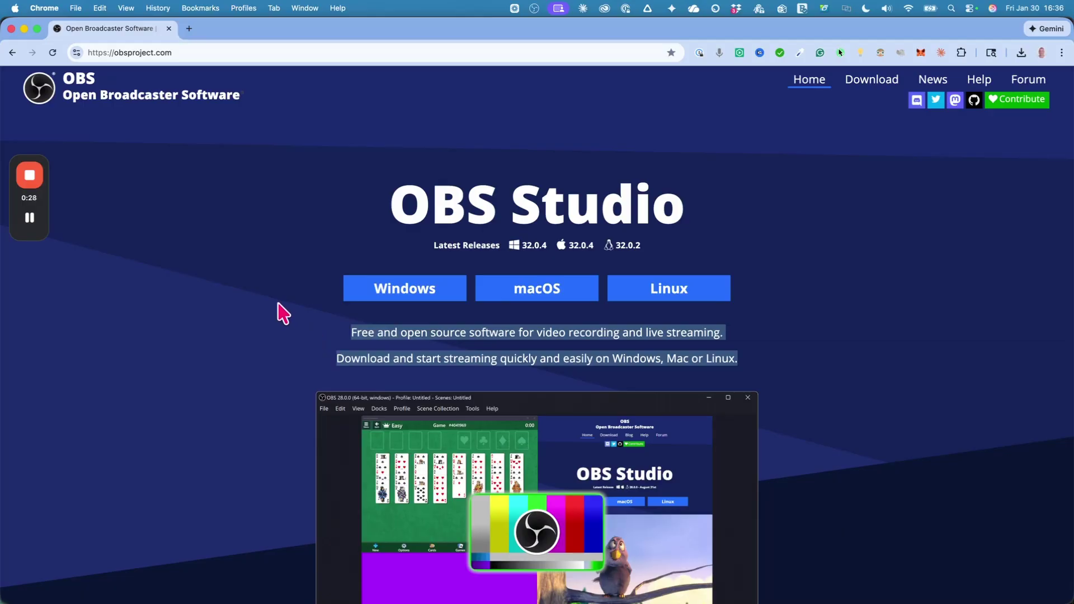
drag(280, 32, 473, 0)
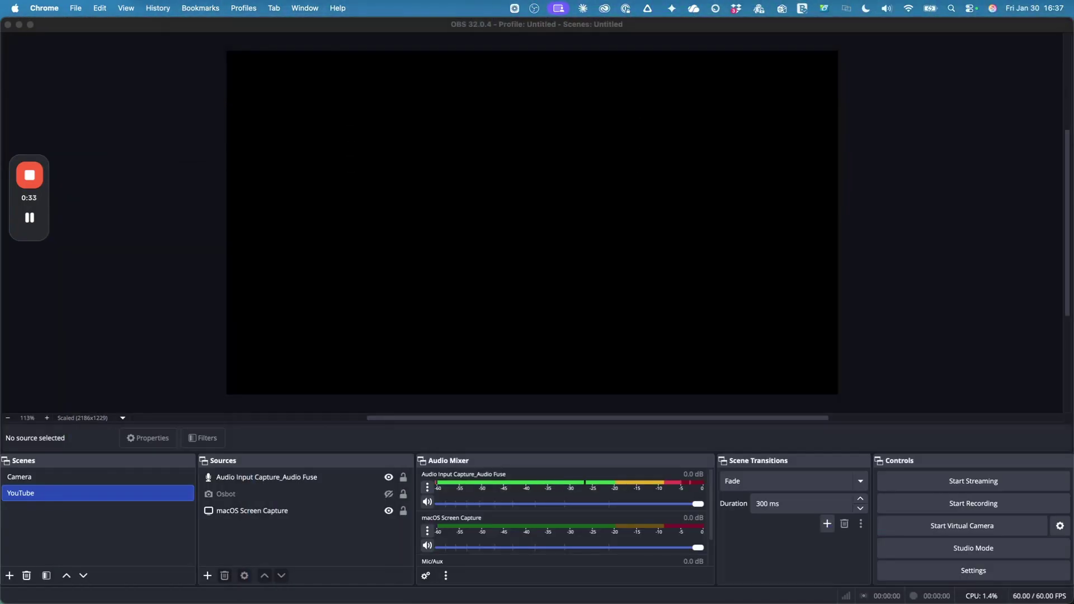
- Open the output settings and review the available output modes
click(974, 571)
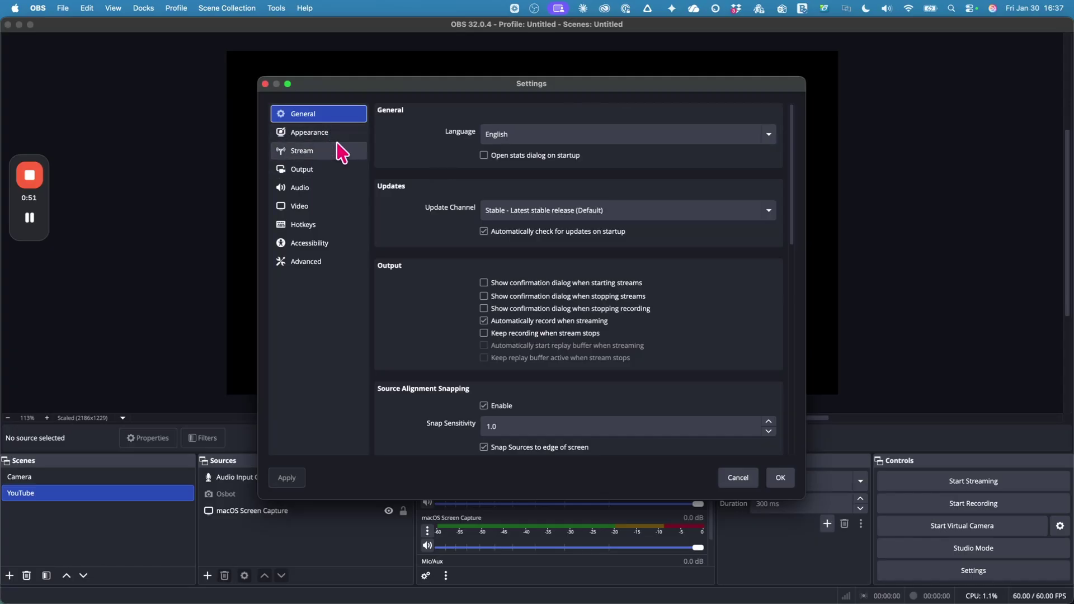
click(344, 171)
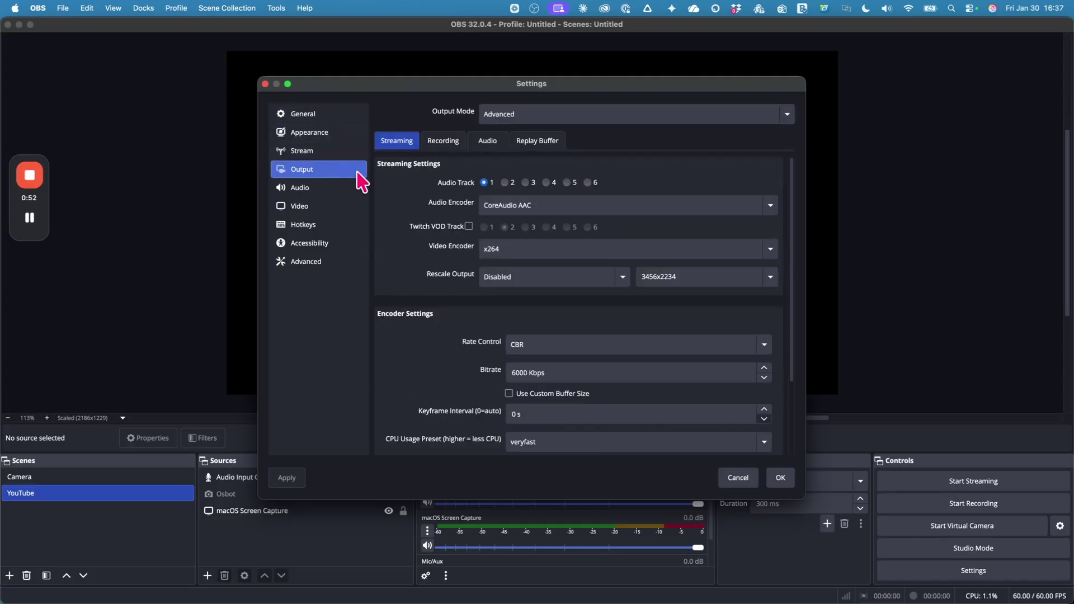
click(533, 119)
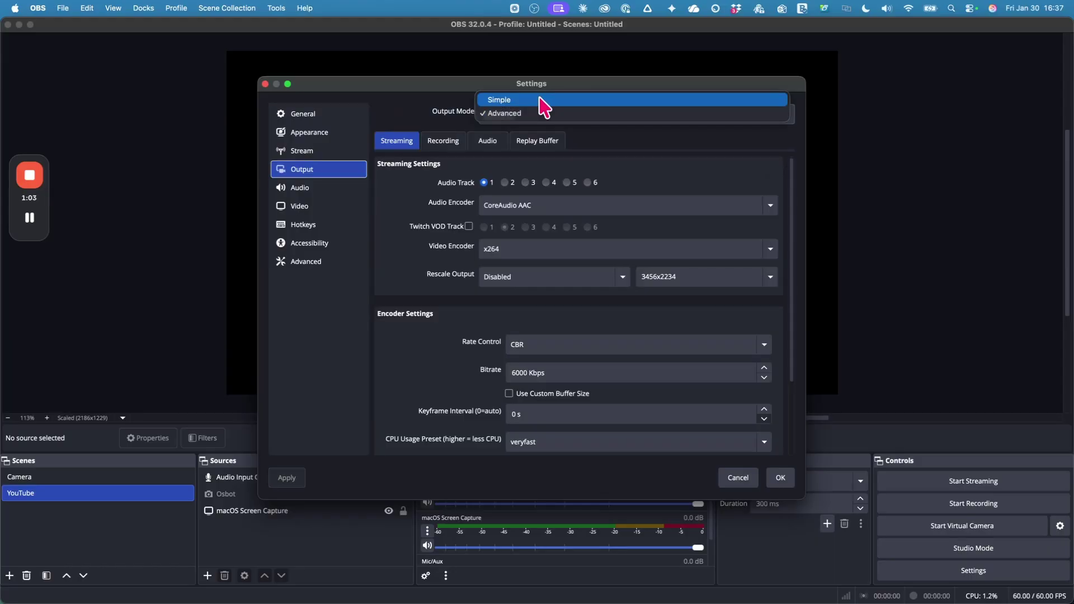
click(585, 143)
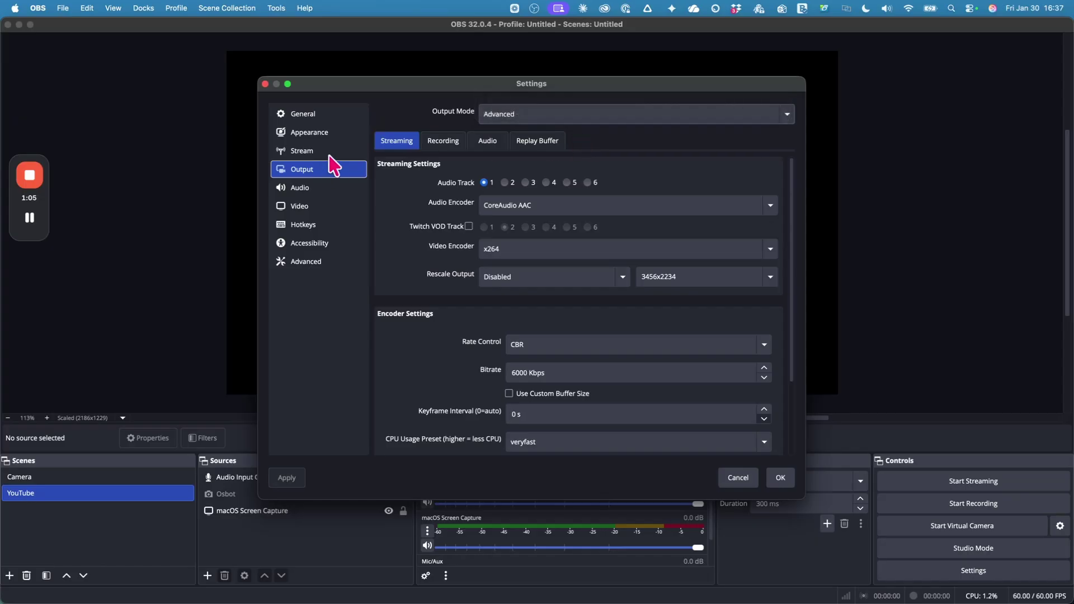
- Select Standard as the recording type and Matroska Video (.mkv) as the recording format
click(457, 147)
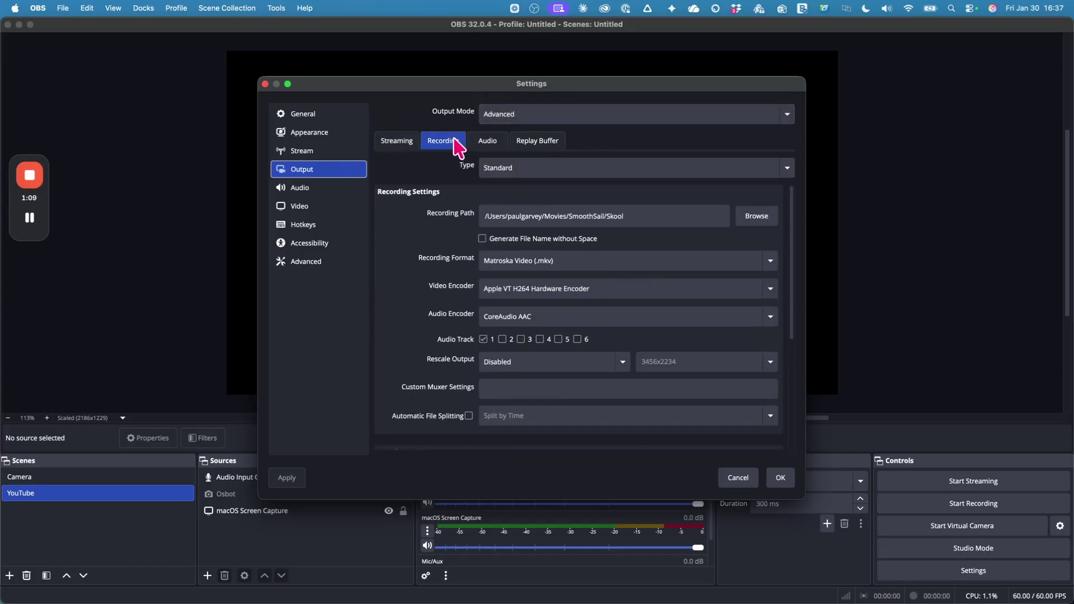
click(493, 169)
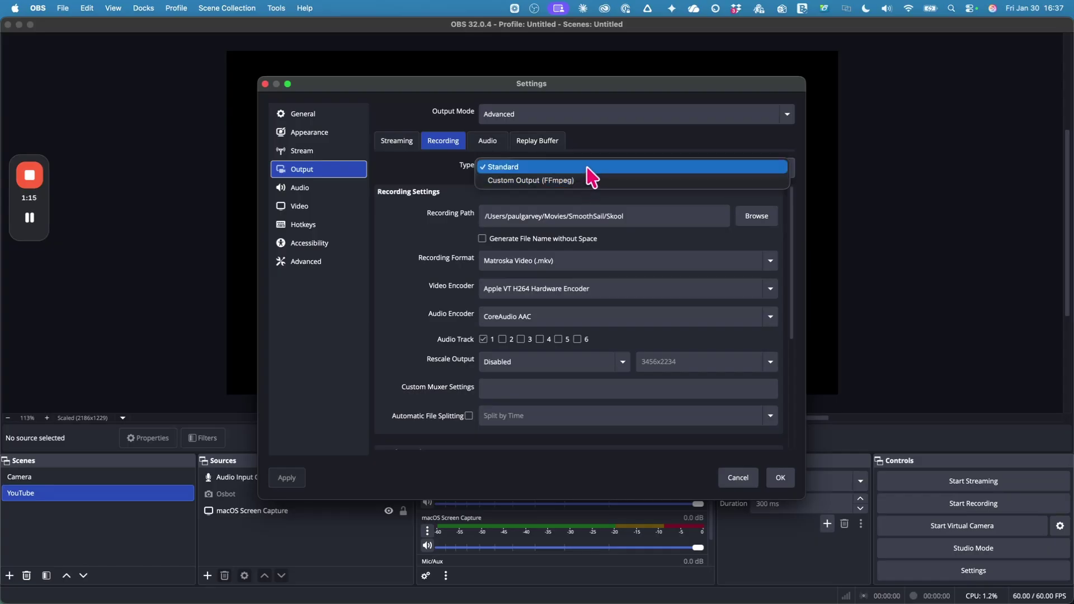
click(587, 167)
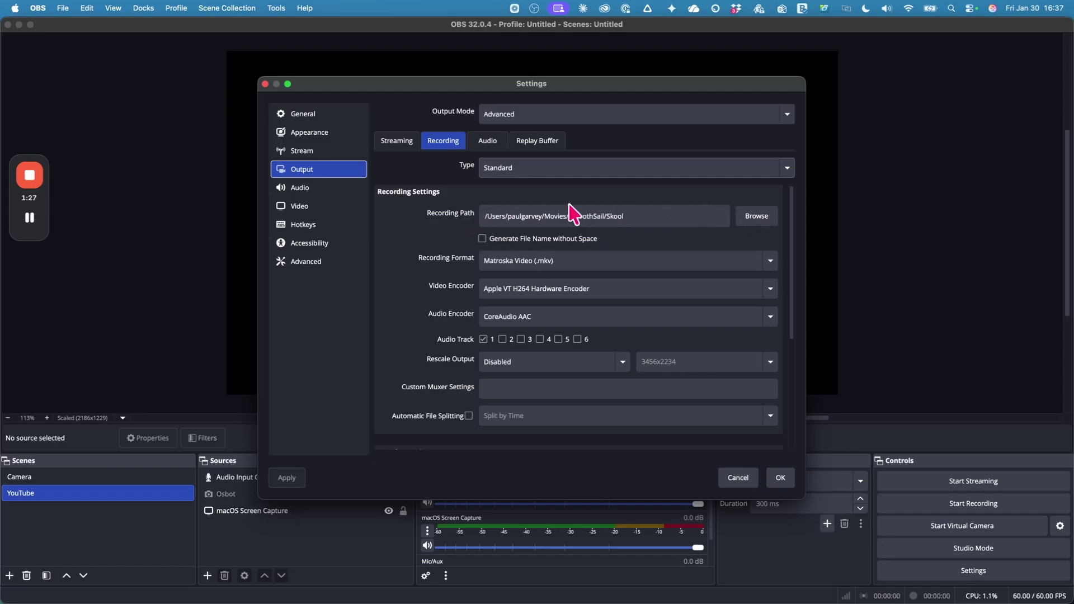
scroll(500, 305, down, 1)
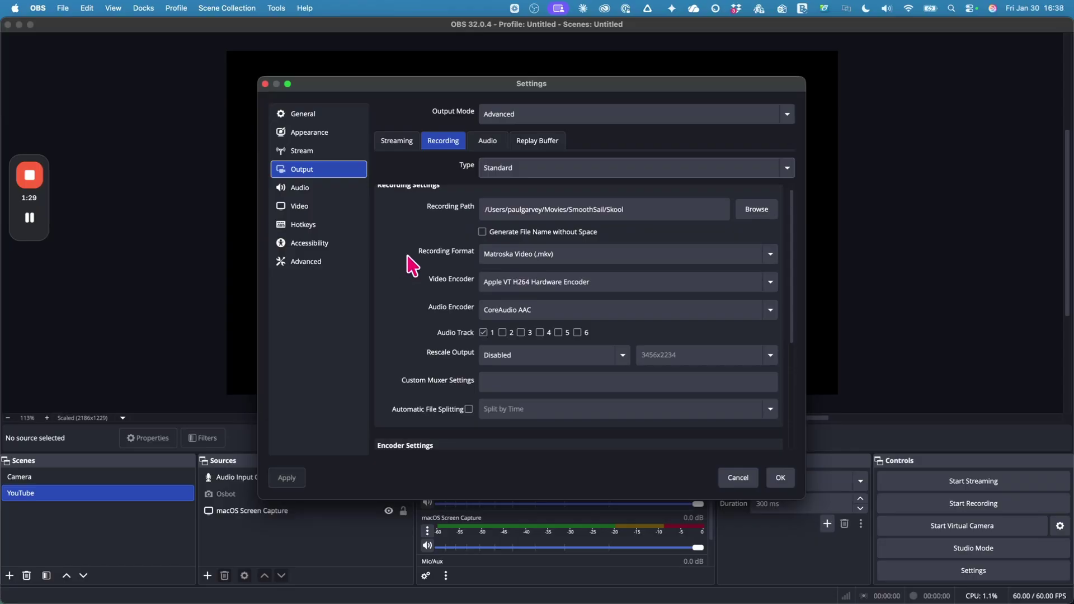
click(615, 254)
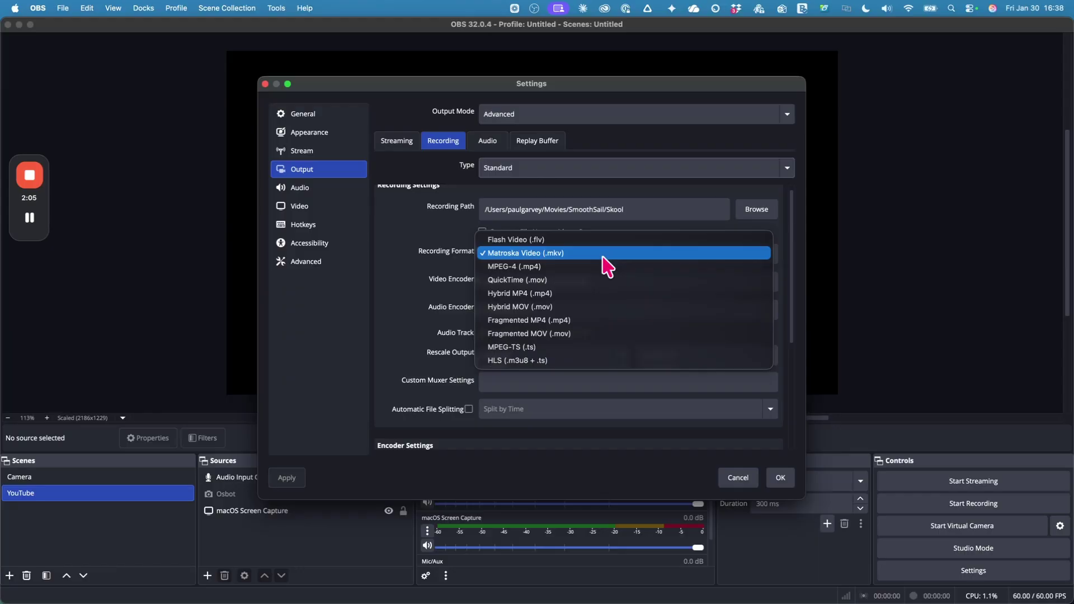
click(601, 255)
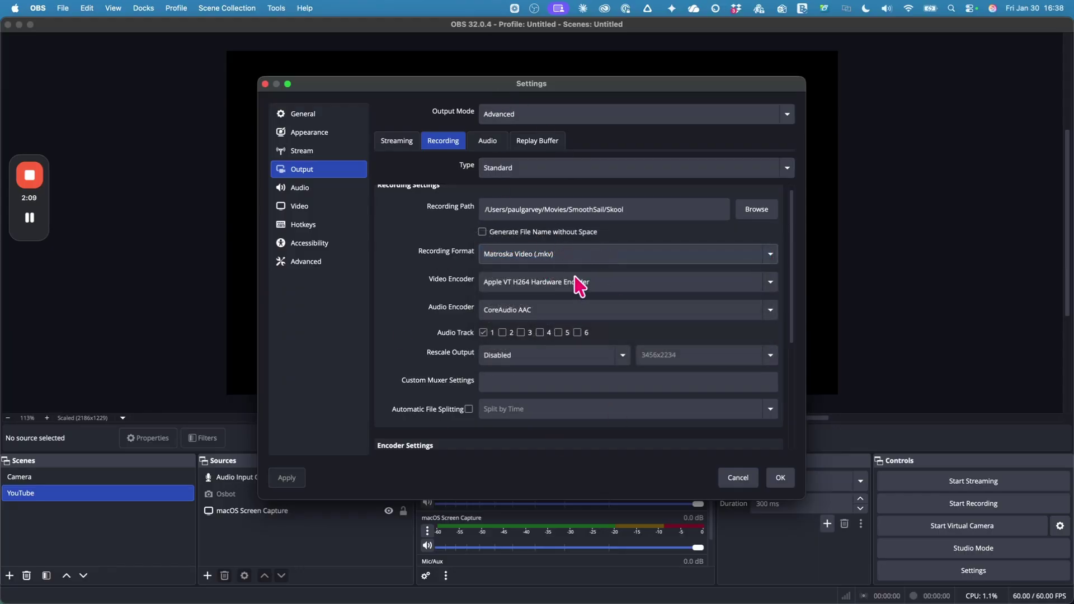
- Examine the automatic remux to mp4 option in the advanced settings and return to the recording output settings
click(314, 265)
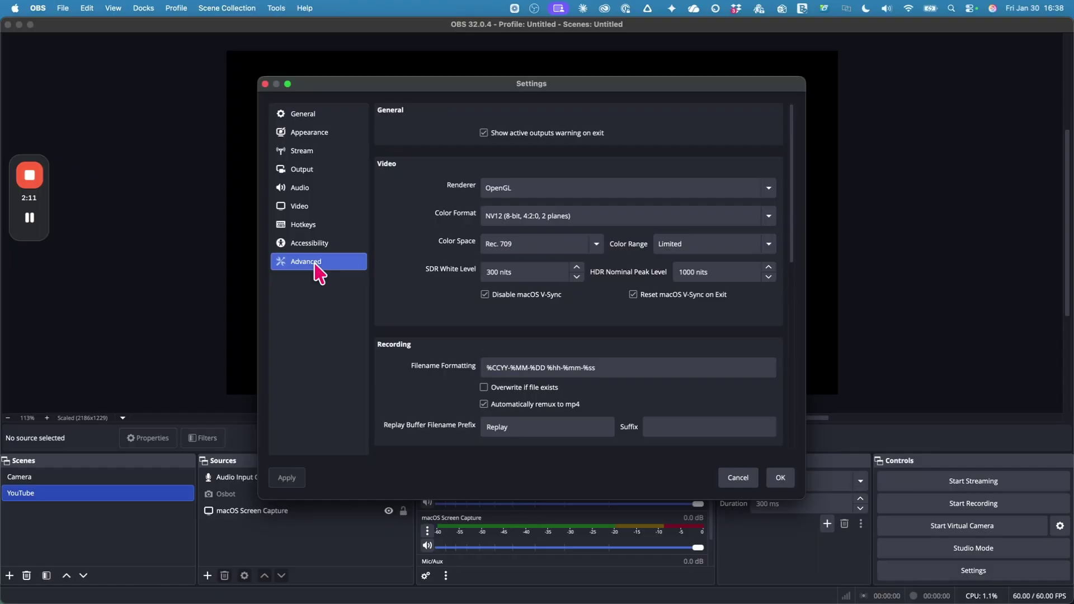
scroll(582, 314, down, 2)
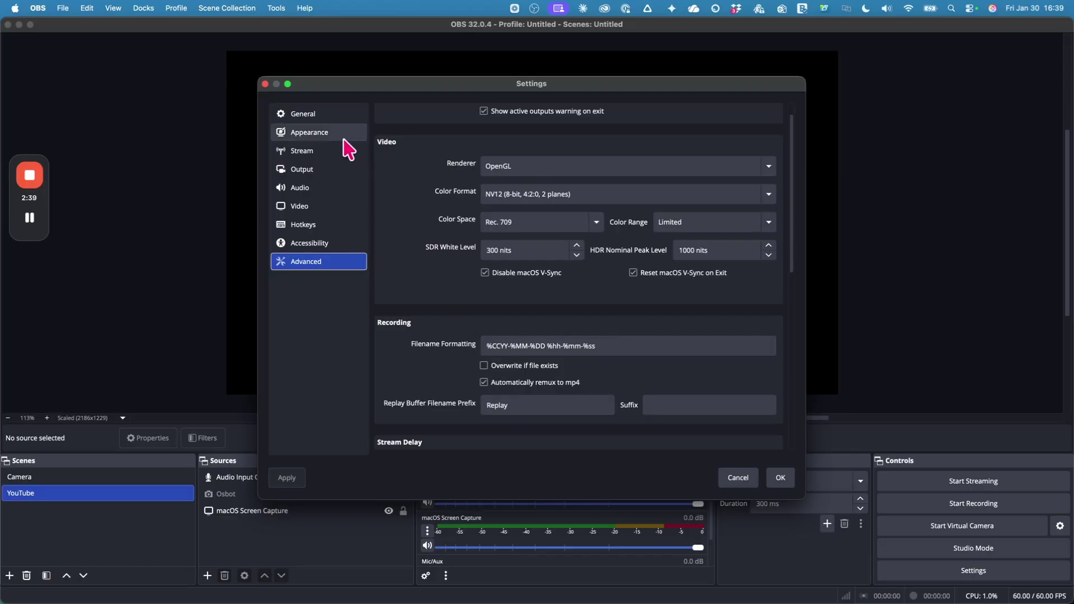
click(334, 178)
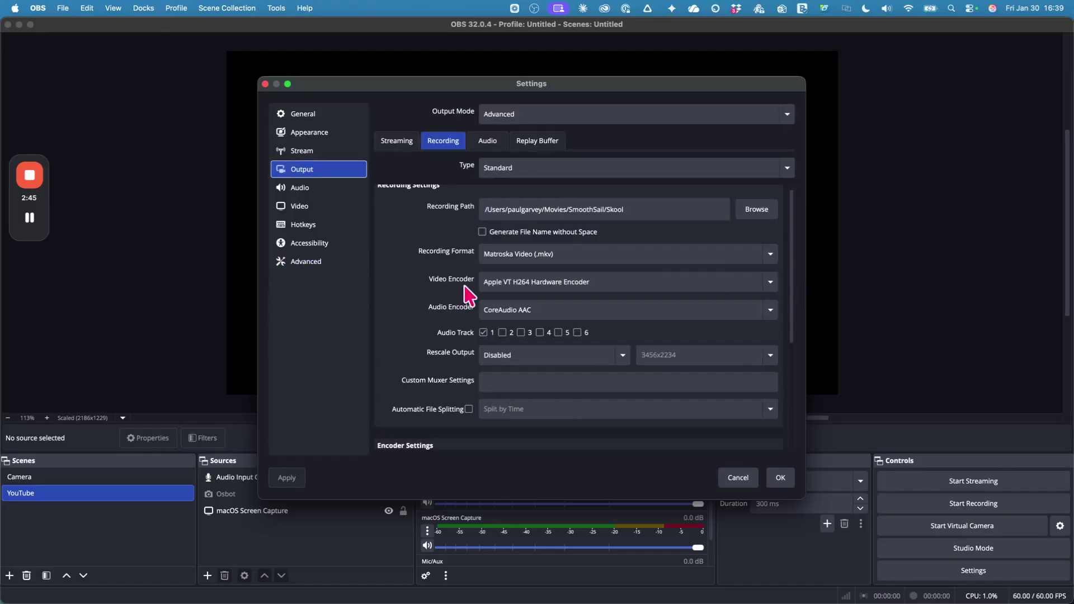
- Review the available video encoder and audio encoder choices for recording
click(564, 288)
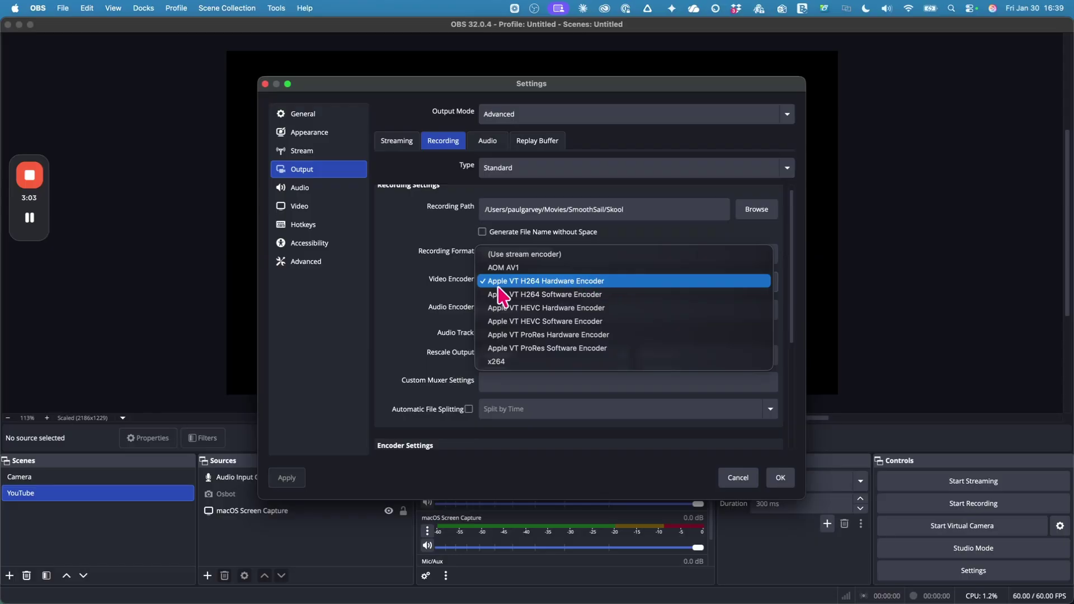
click(431, 300)
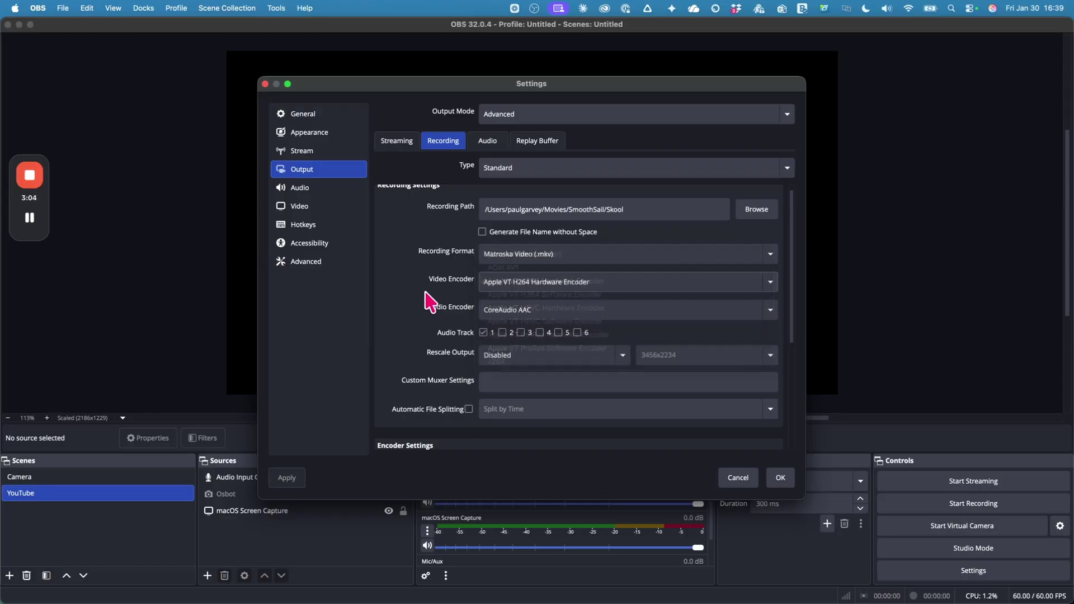
click(545, 315)
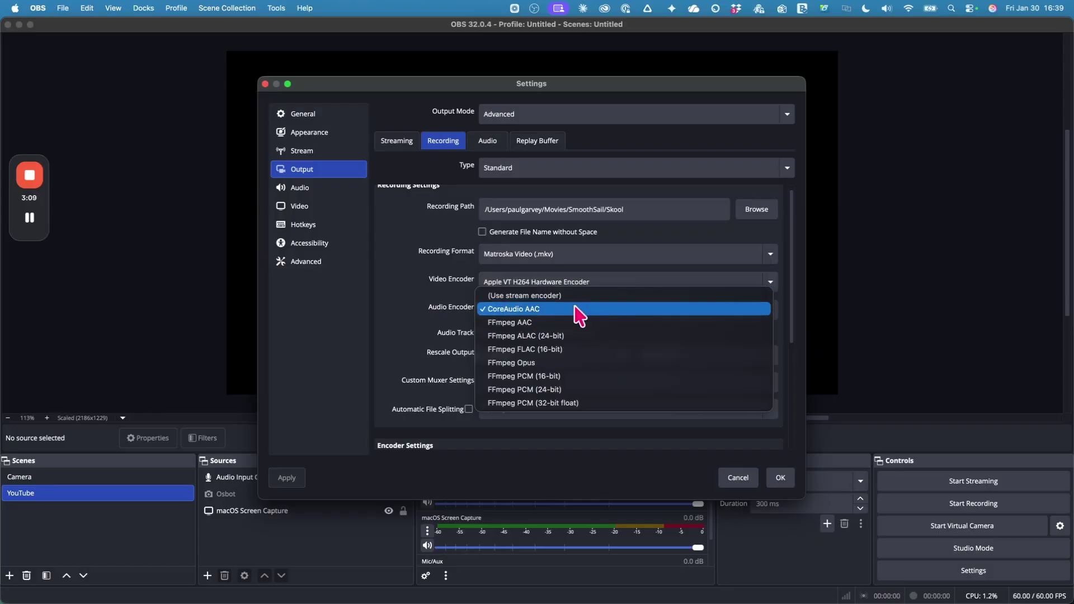
click(401, 320)
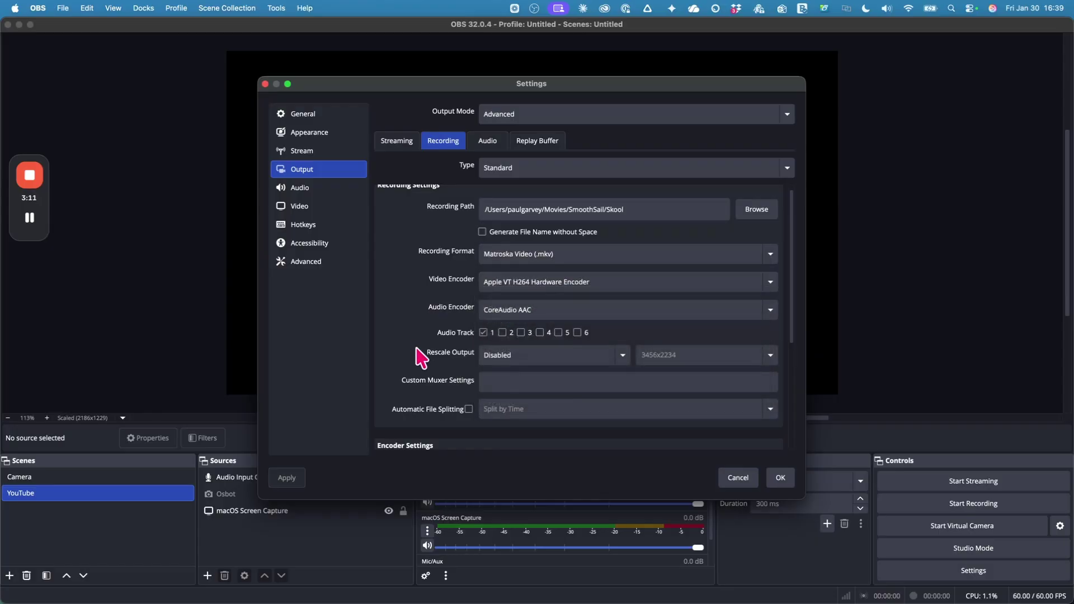
- Select CBR as the rate control in the recording's encoder settings
scroll(379, 355, down, 1)
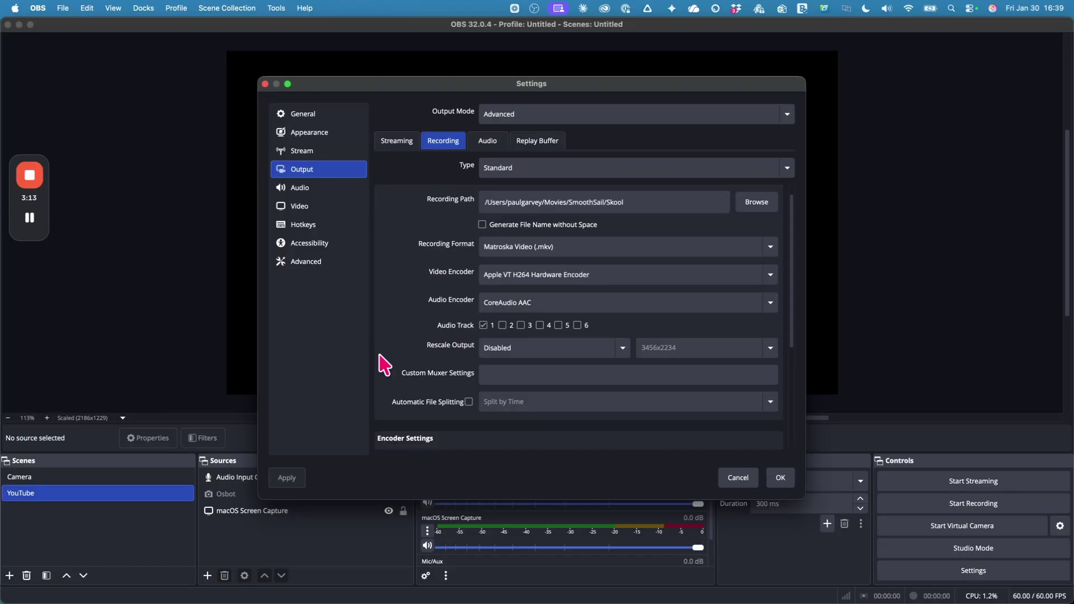
scroll(406, 358, down, 2)
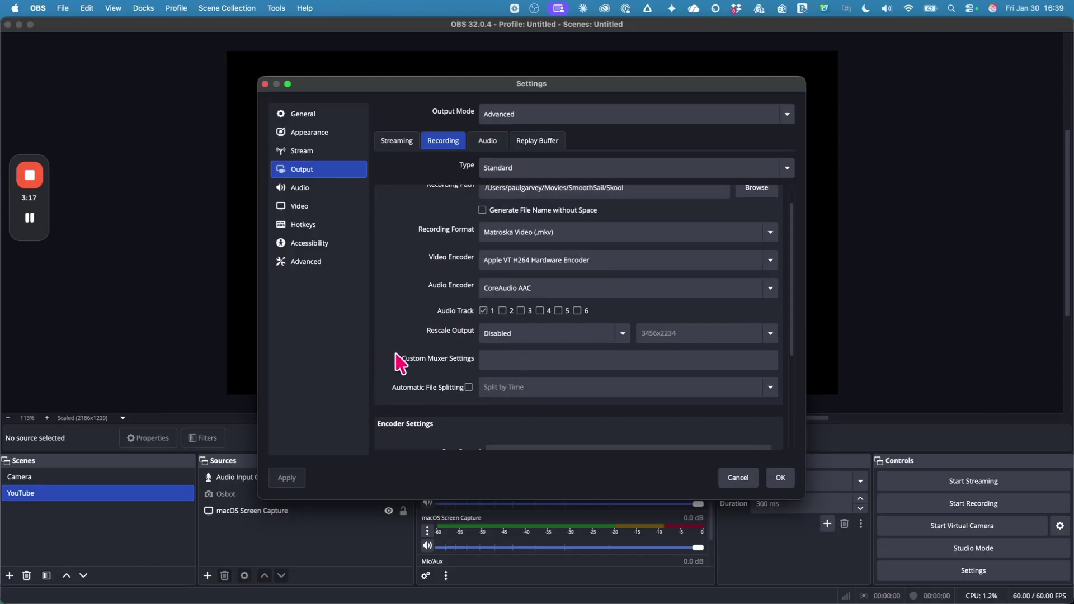
scroll(432, 353, down, 14)
scroll(473, 342, down, 7)
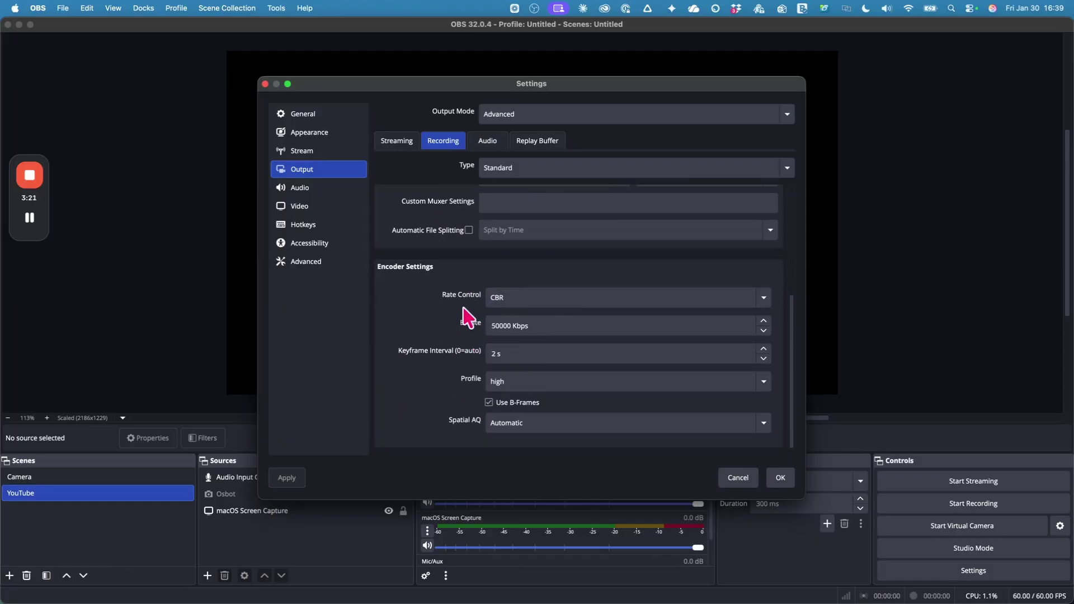
click(546, 297)
click(516, 298)
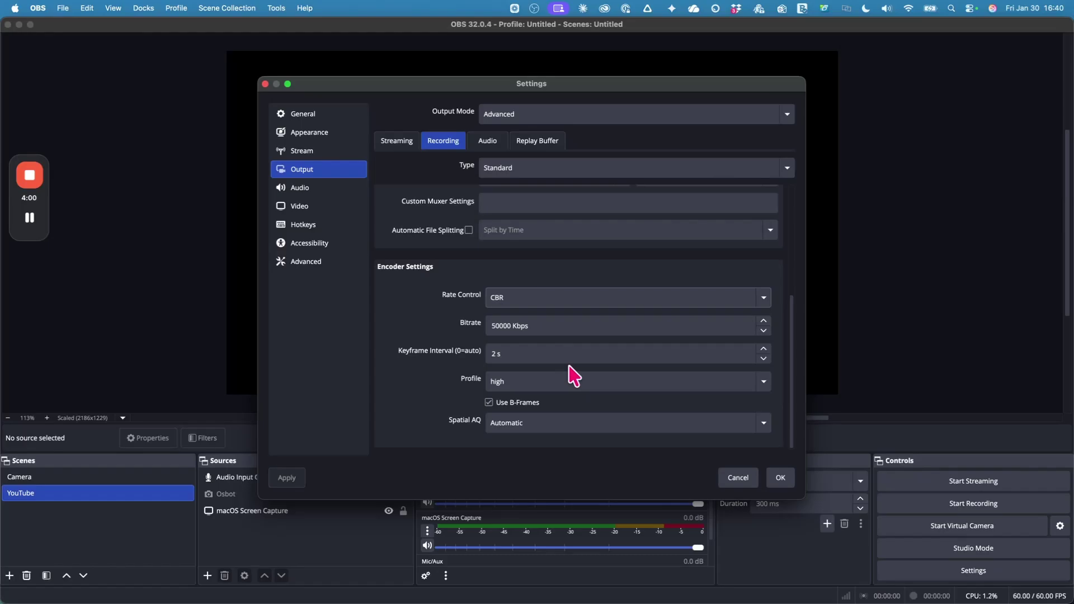
- Select an audio bitrate of 256 for output tracks 1 and 2, and check the bitrate choices for track 3
click(488, 144)
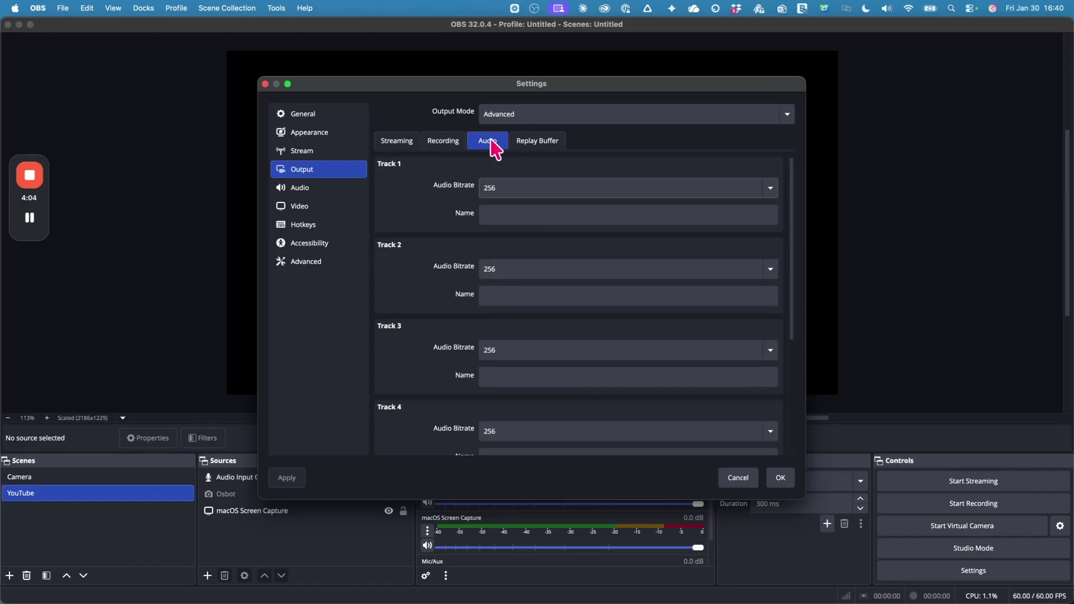
click(511, 193)
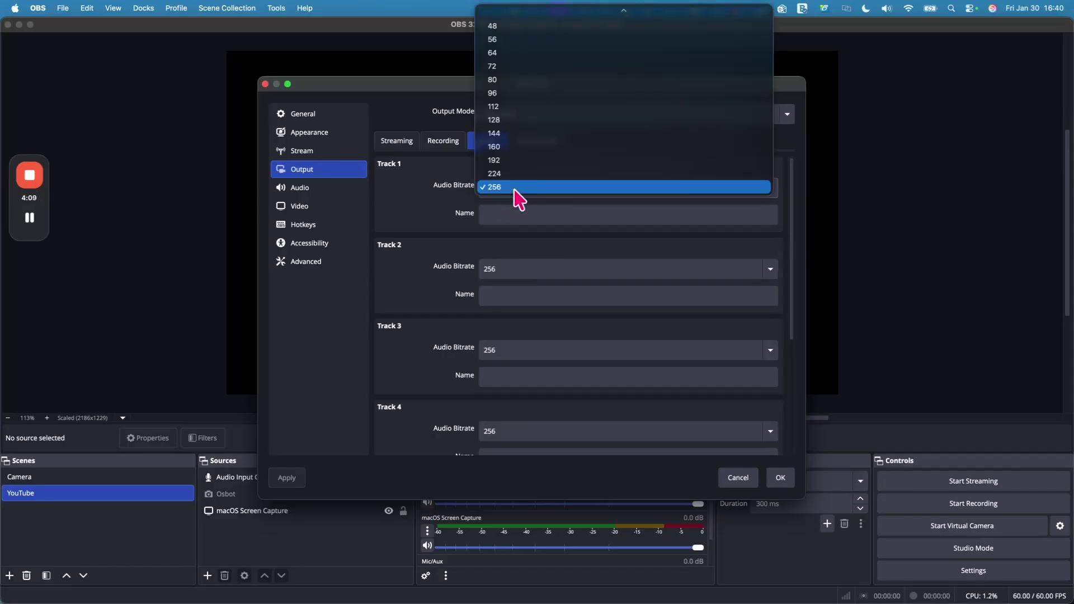
click(515, 189)
click(523, 268)
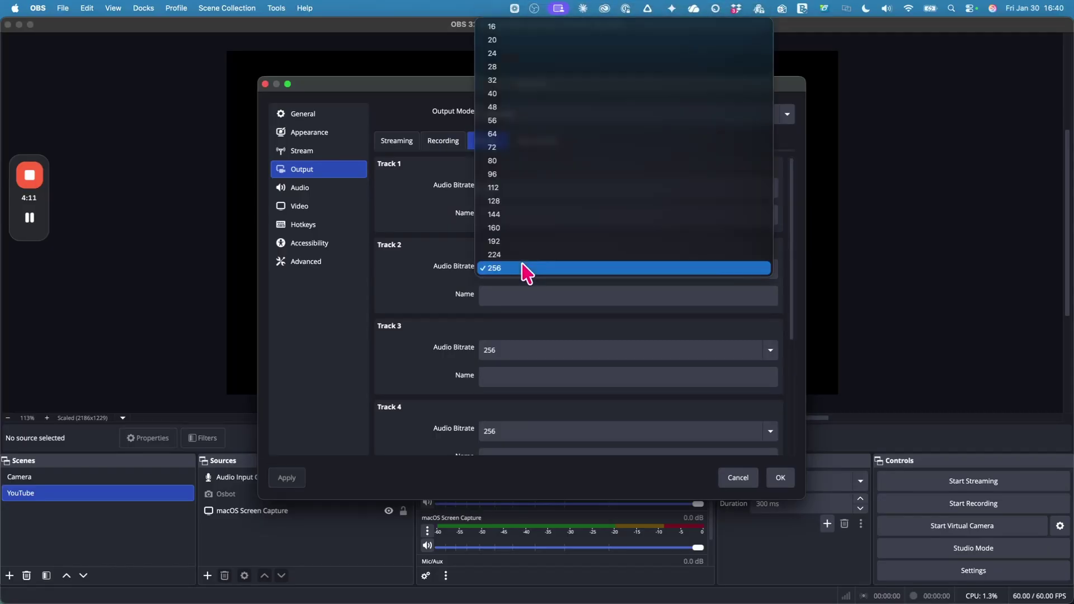
click(525, 268)
click(526, 351)
click(388, 371)
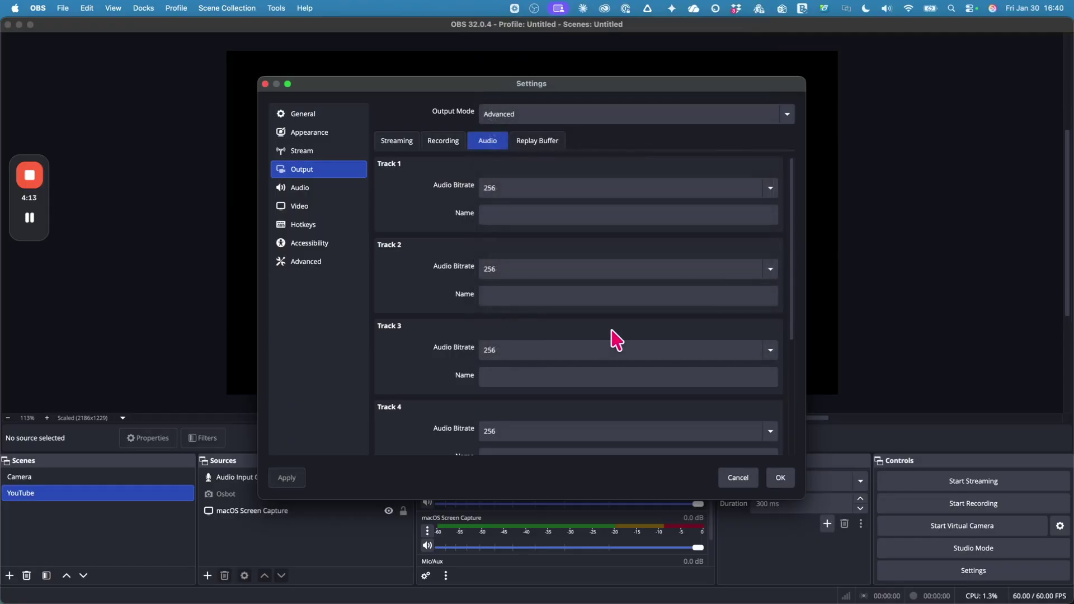
- Select an audio bitrate of 256 for output track 4 and check the bitrate choices for track 6
scroll(617, 340, down, 2)
click(519, 398)
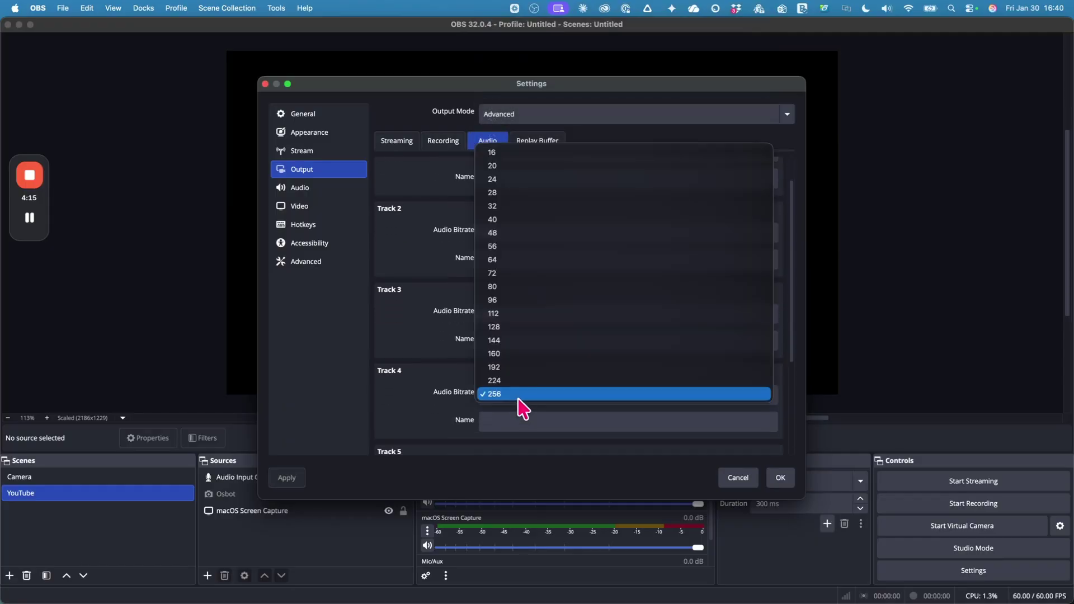
click(522, 399)
scroll(401, 376, down, 5)
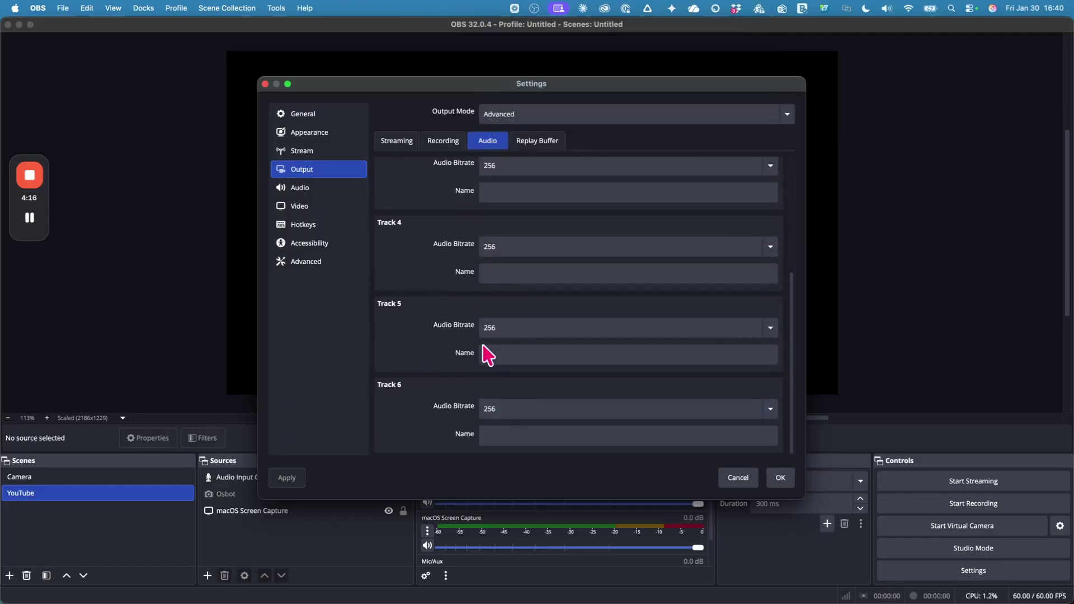
click(524, 405)
click(400, 425)
scroll(558, 290, up, 5)
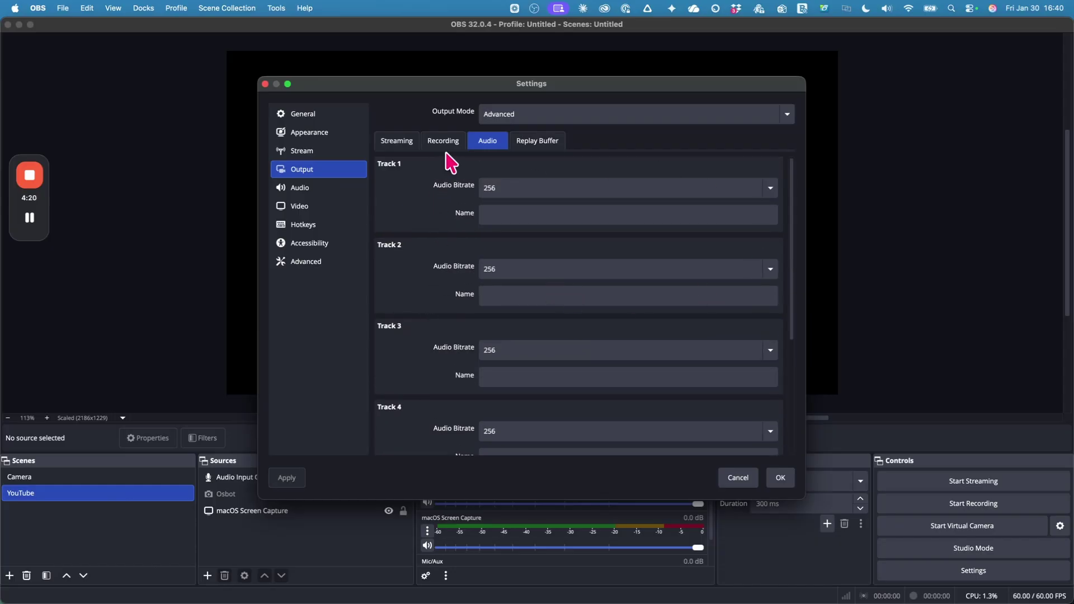
- Check the AudioFuse device's input and output formats in Audio MIDI Setup and return to the OBS audio settings
click(332, 190)
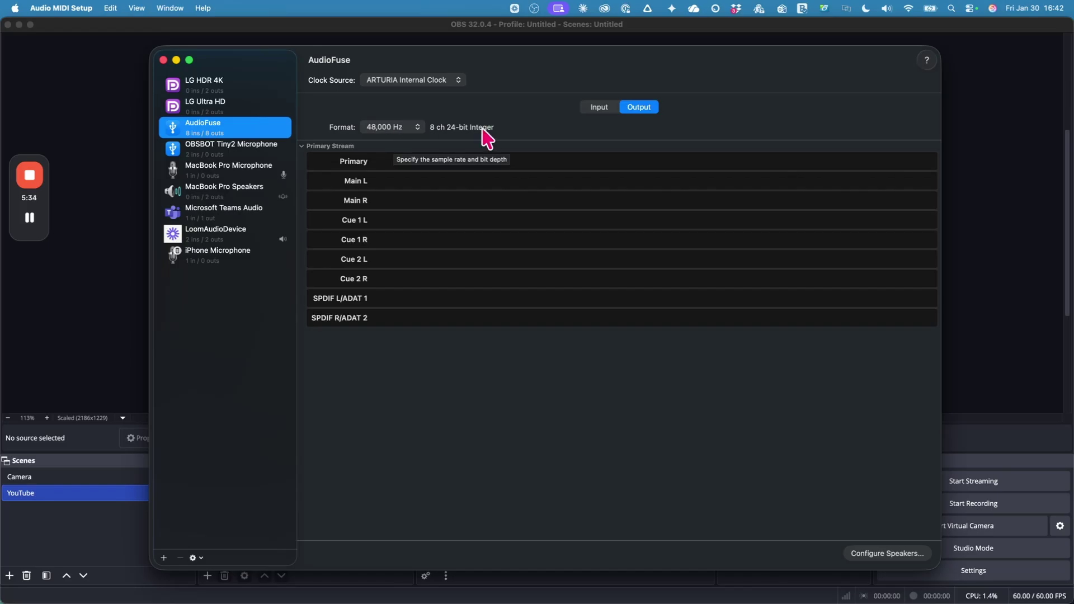
click(614, 109)
click(632, 107)
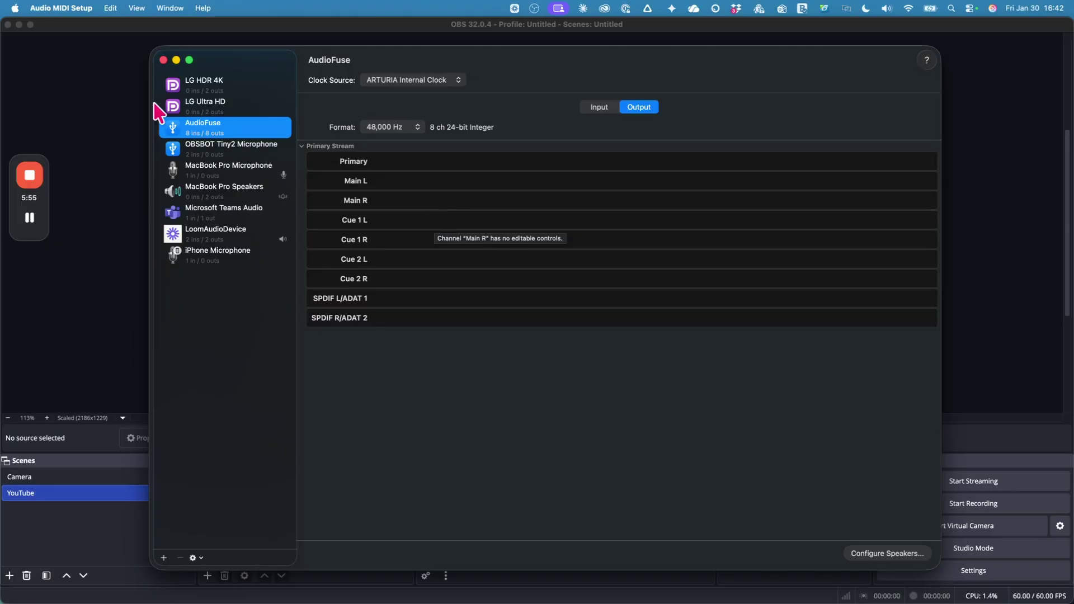
click(163, 59)
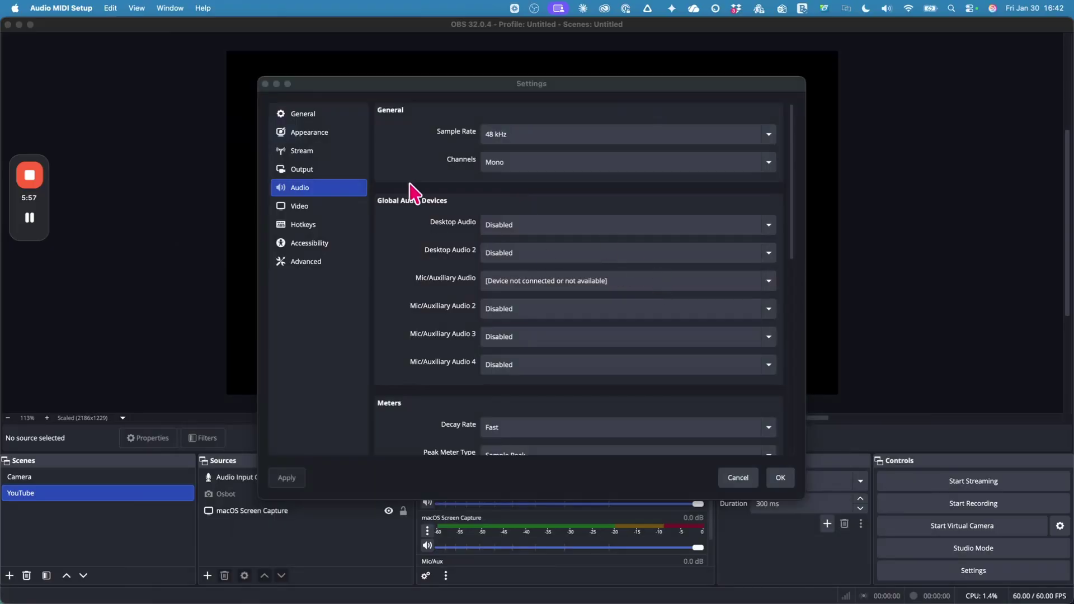
- Review the desktop audio device choices and the microphone/auxiliary entries under the global audio devices
click(506, 230)
click(422, 241)
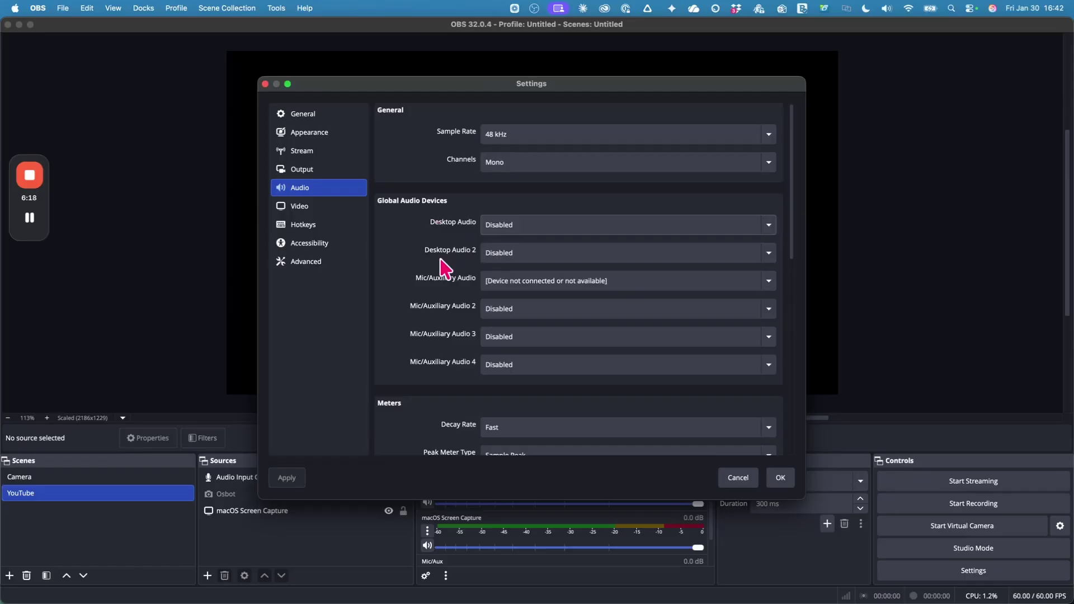
scroll(525, 250, down, 1)
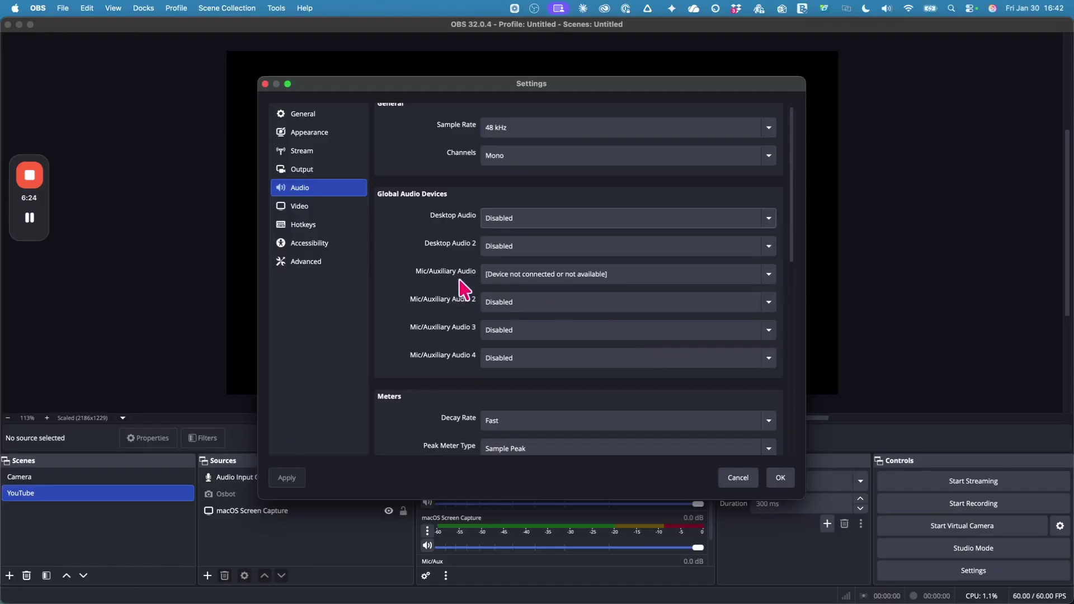
- Review the base canvas resolution choices in the video settings without changing the selected resolution
click(328, 208)
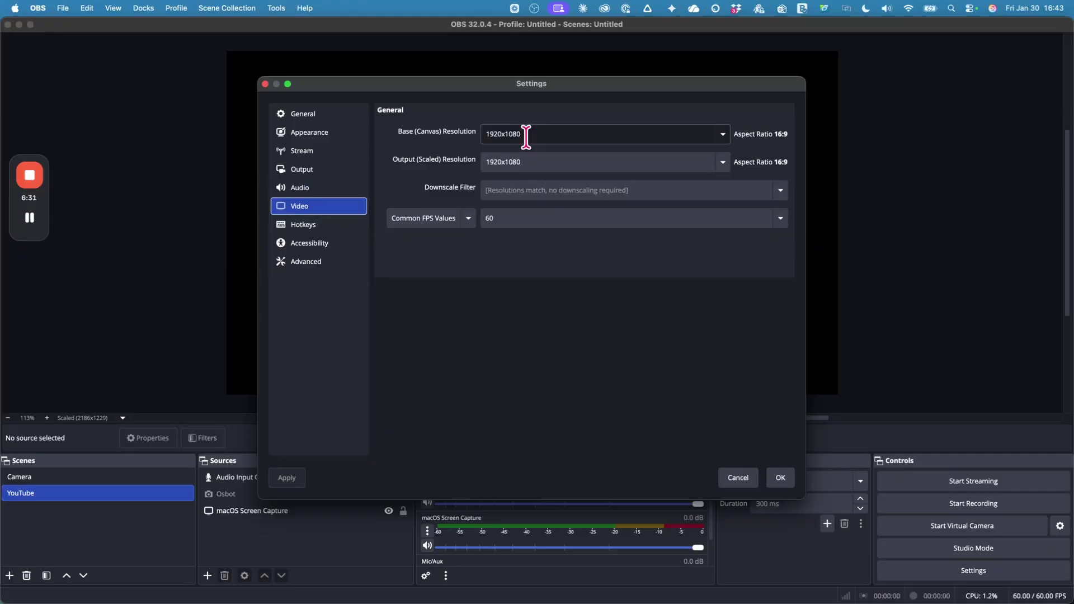
click(724, 136)
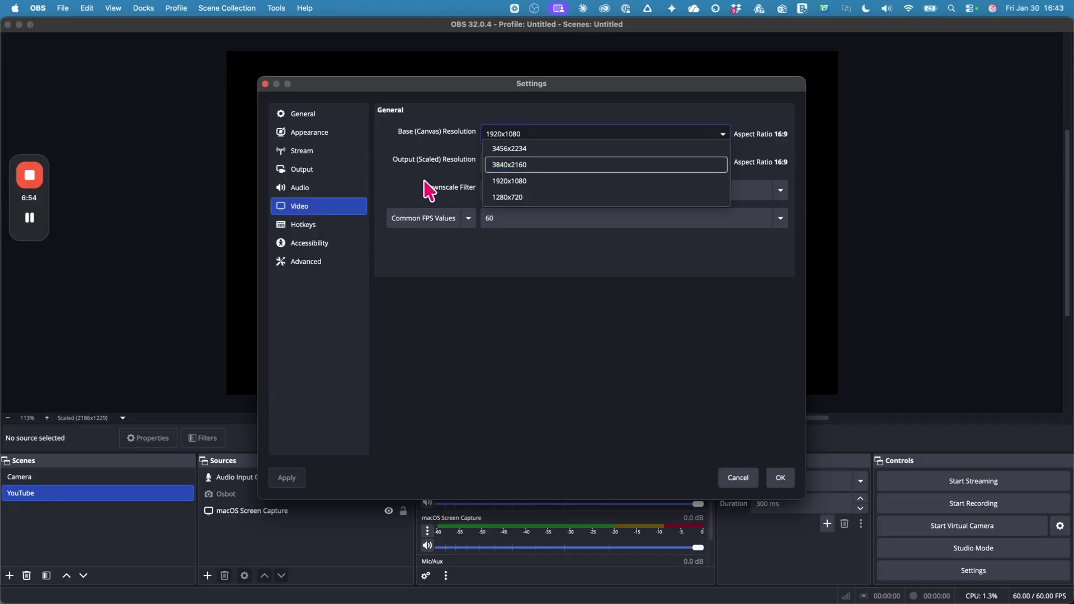
click(444, 179)
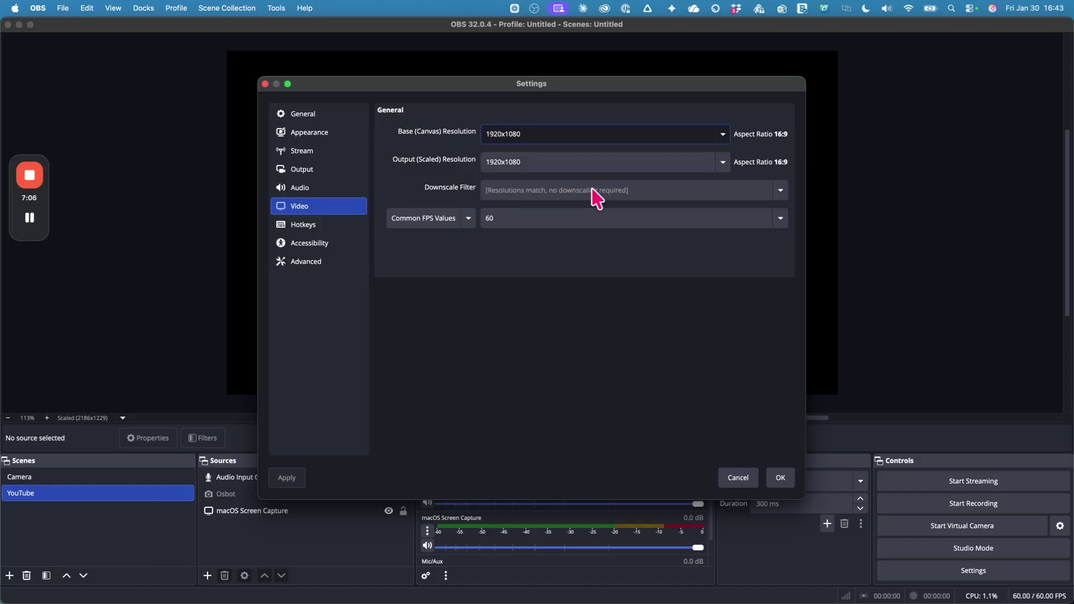
- Review the common FPS values in the video settings and select 60
click(503, 220)
click(510, 218)
click(511, 220)
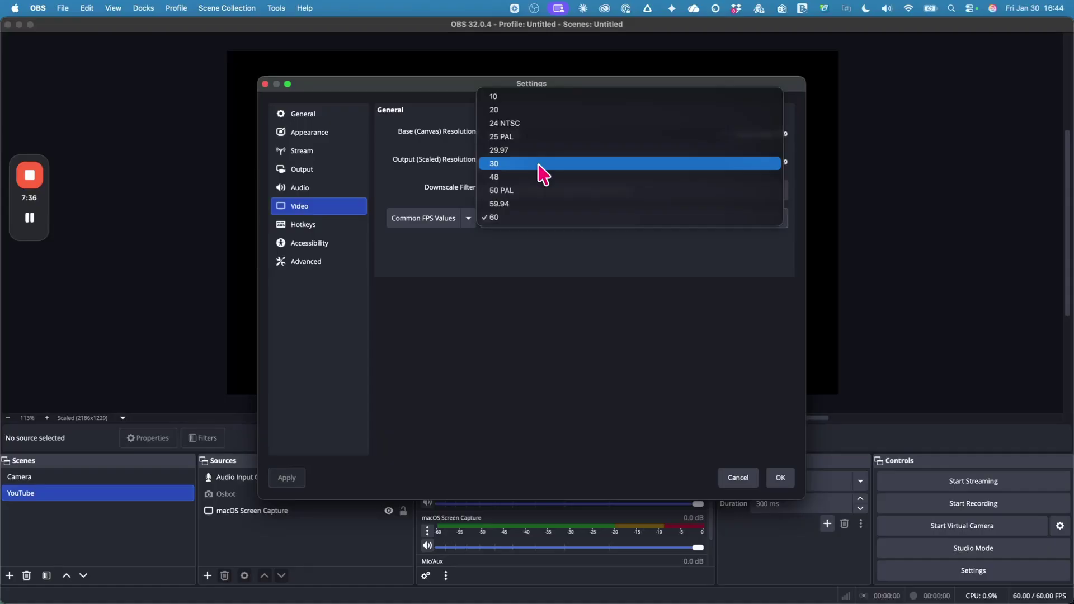
click(527, 217)
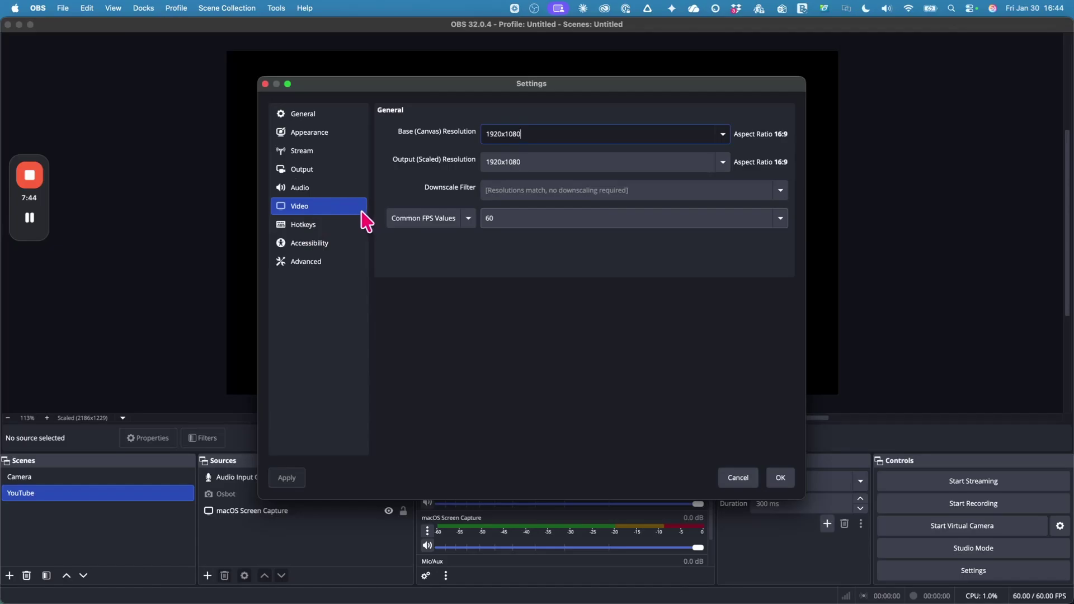
- Review the scene-switching hotkeys for the Camera and YouTube scenes and close the settings window
click(346, 225)
scroll(575, 304, down, 8)
scroll(581, 318, down, 5)
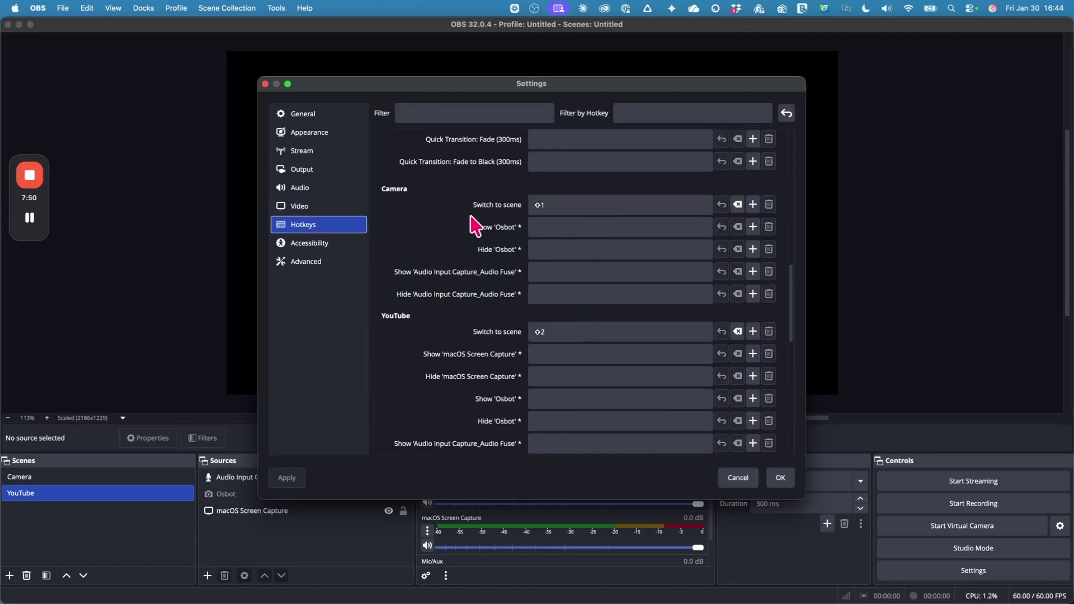
click(550, 211)
click(265, 84)
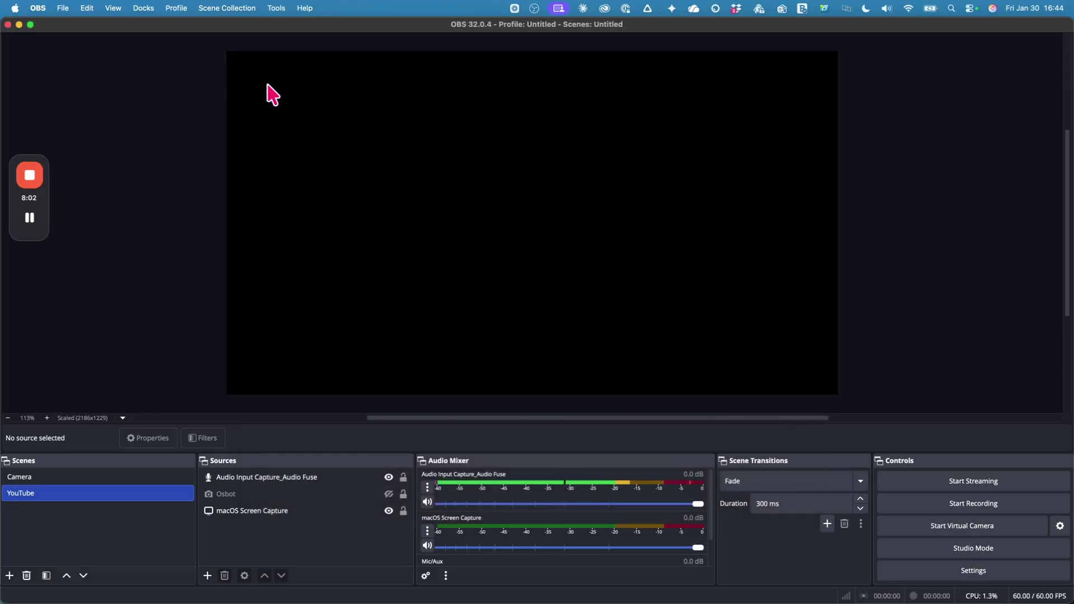